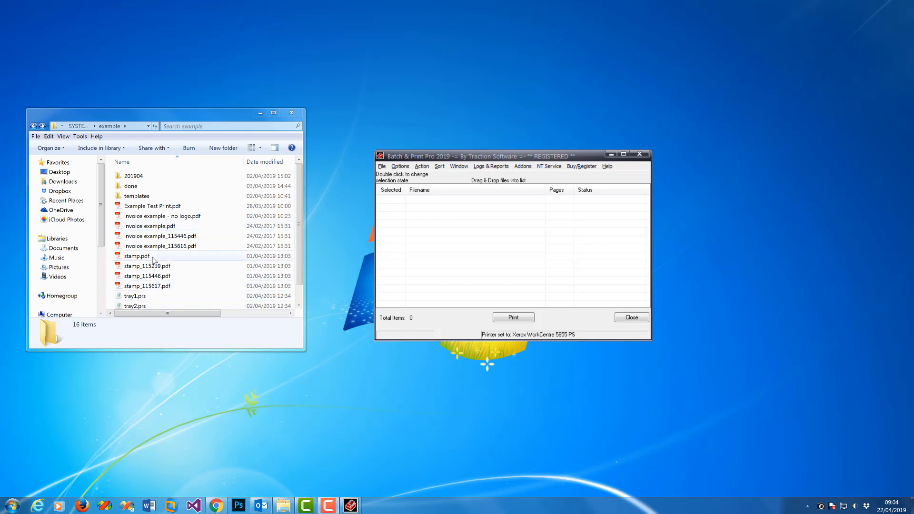
click(160, 226)
click(163, 217)
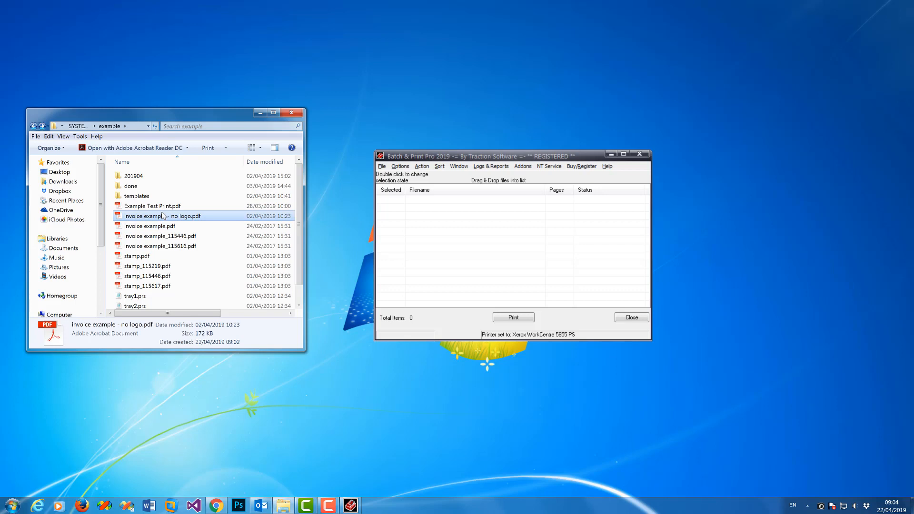
drag(297, 258, 296, 273)
click(145, 245)
click(151, 266)
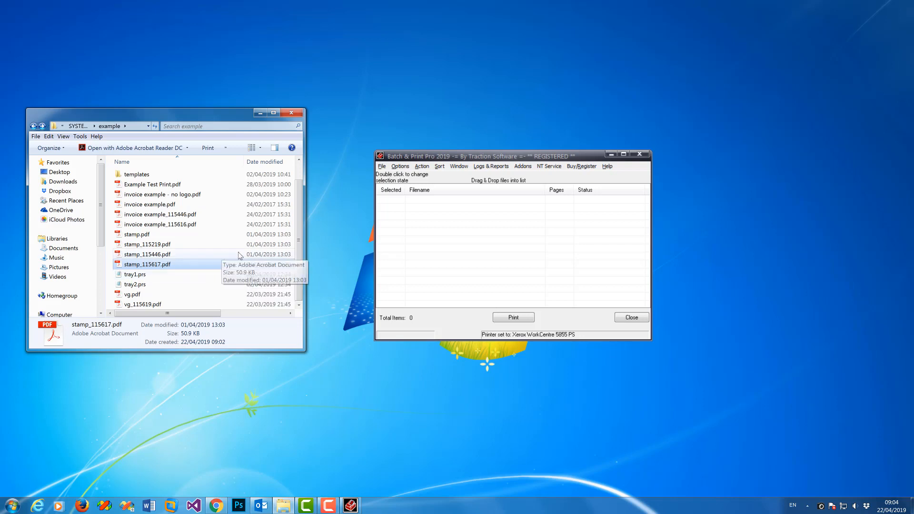
Start a file profile named "test tray1" in the profile setup and give it a blue background color
drag(425, 158, 408, 154)
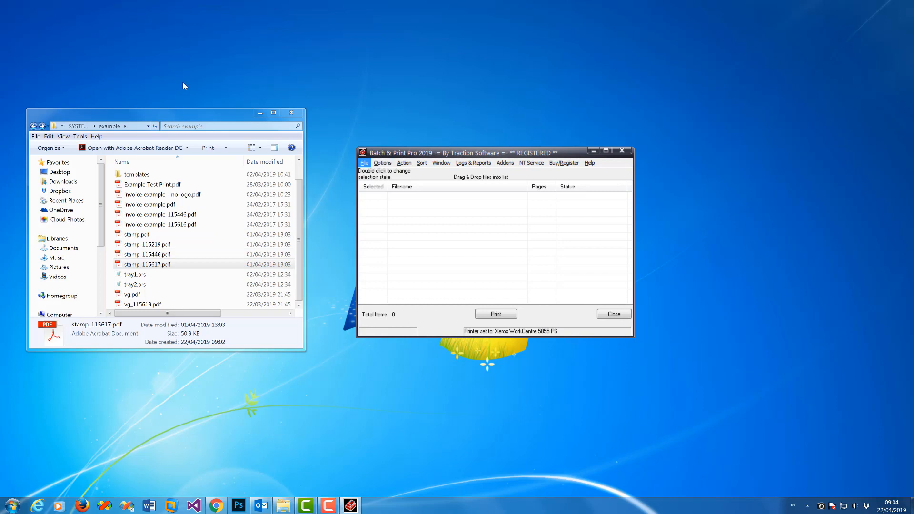
click(365, 164)
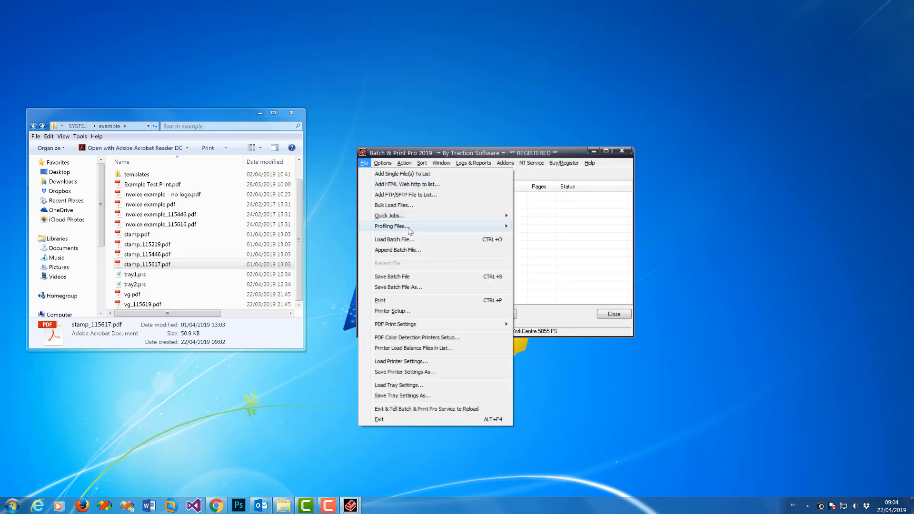
mouse_move(410, 227)
click(563, 230)
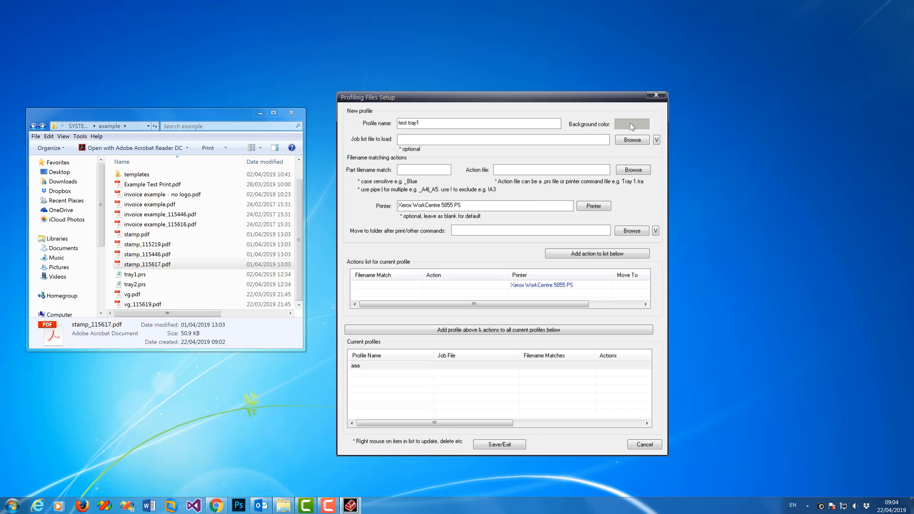
click(620, 126)
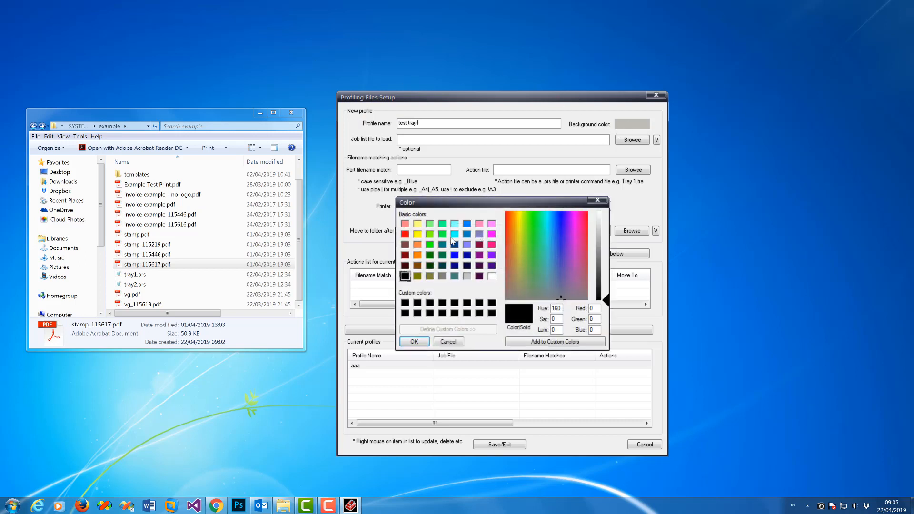
click(468, 234)
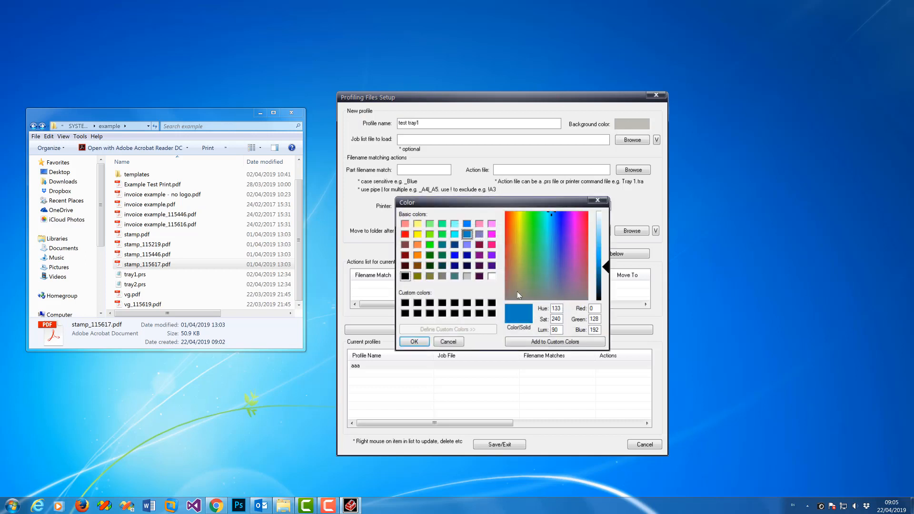
click(414, 341)
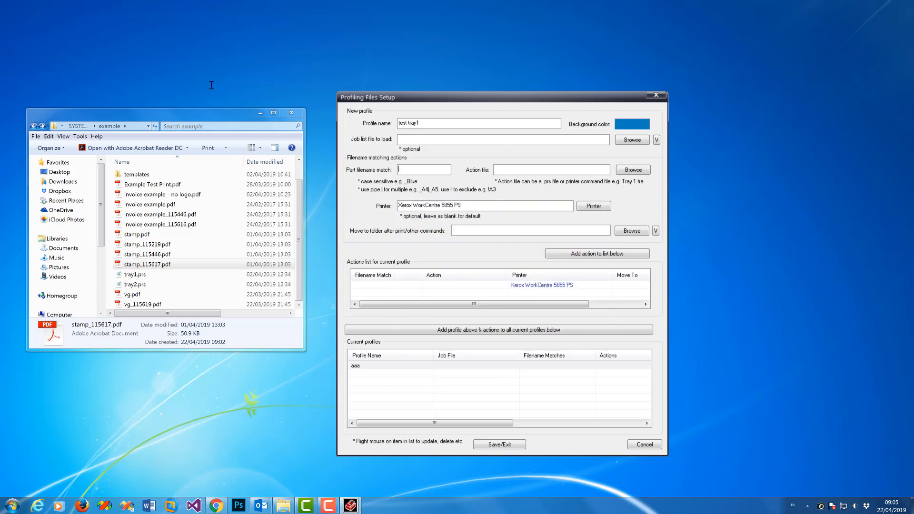
Add a profile action that matches filenames containing "invoice" and uses the action file C:\example\tray1.prs
text(ce)
click(634, 170)
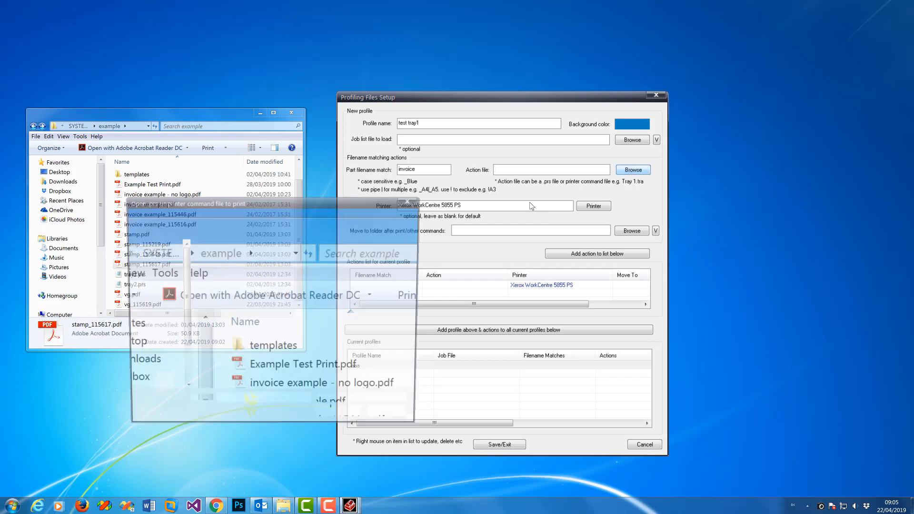
click(138, 127)
key(ctrl+c)
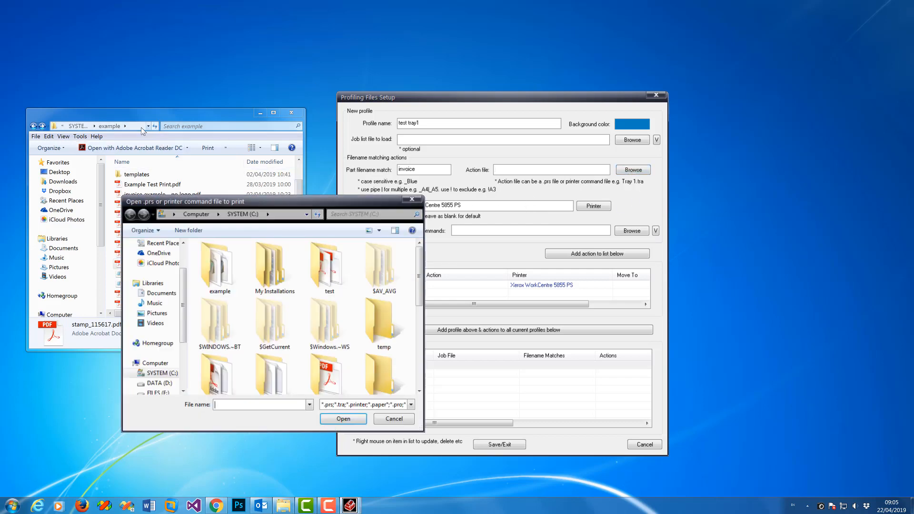
click(254, 405)
key(ctrl+v)
key(Return)
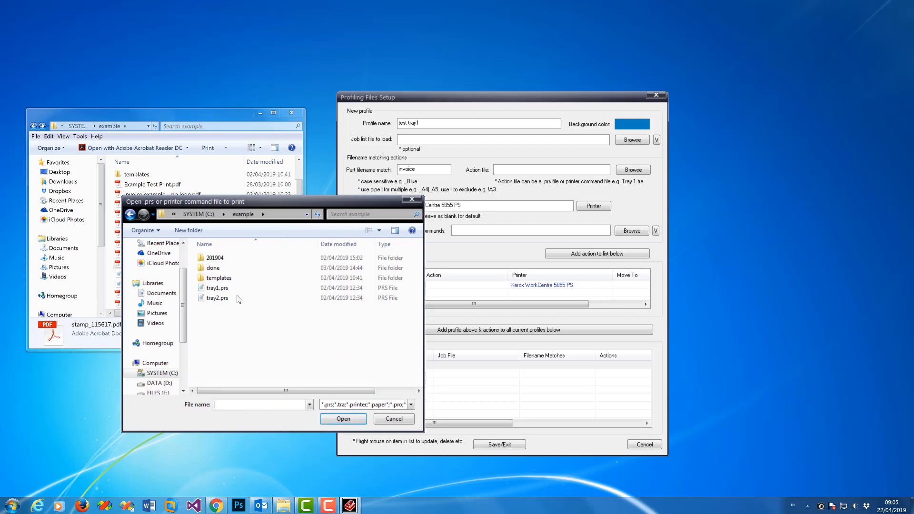
double_click(217, 288)
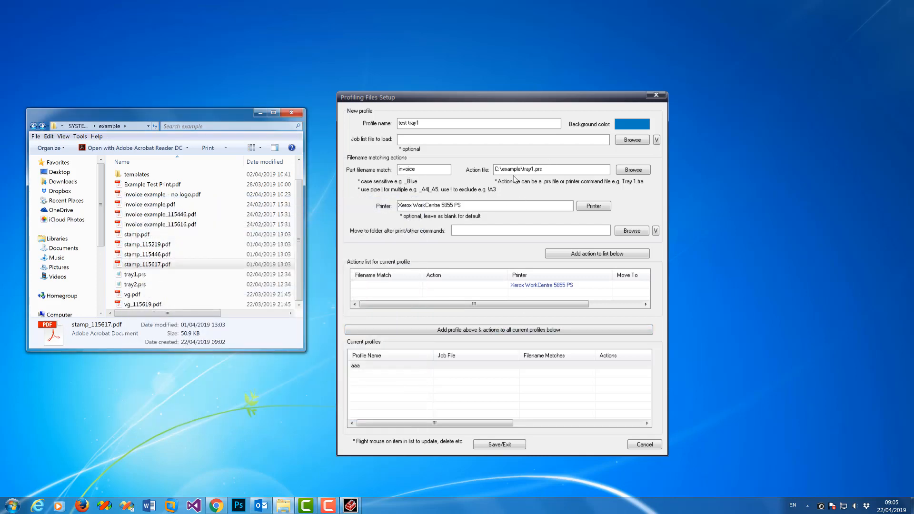
click(595, 253)
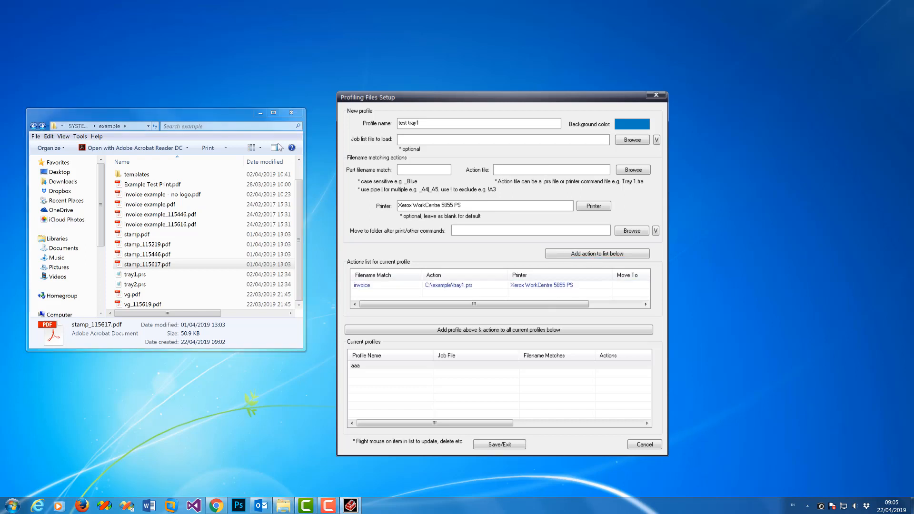
Add a second action matching "stamp" with C:\example\tray2.prs, and add the profile with its actions to the current profiles
click(547, 285)
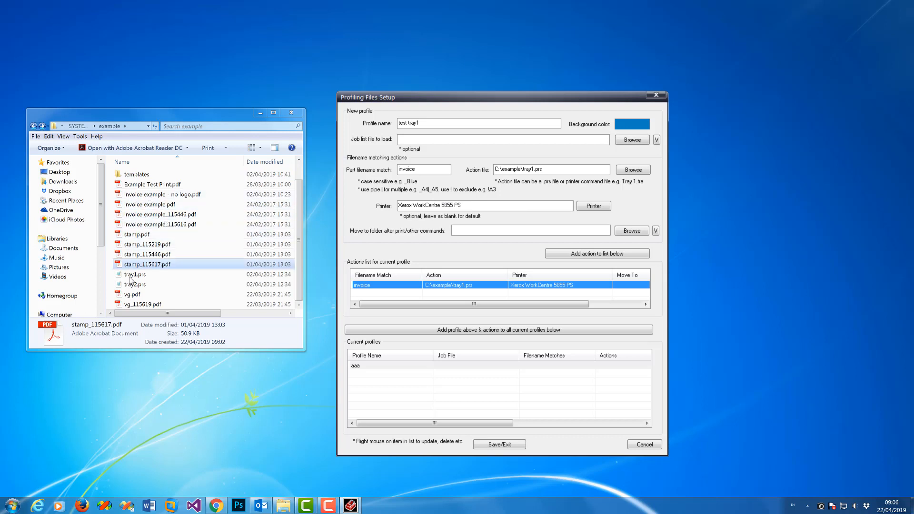
click(370, 172)
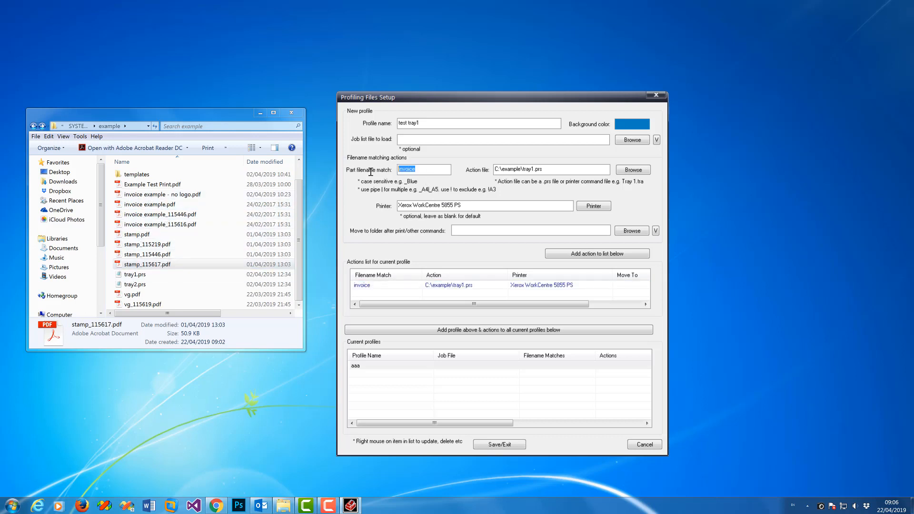
text(stamp)
click(543, 169)
text(2)
click(625, 254)
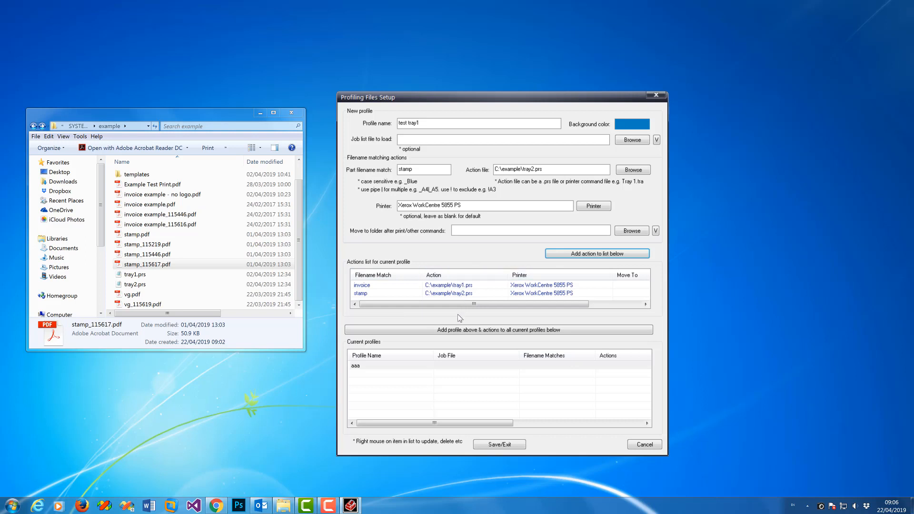
click(495, 332)
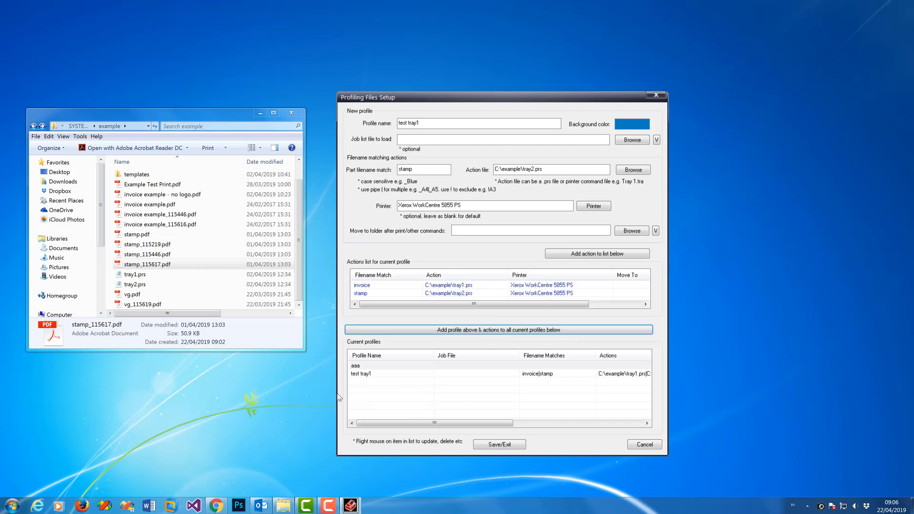
Rename the "test tray1" profile to "test", then save and close the profile setup
click(360, 366)
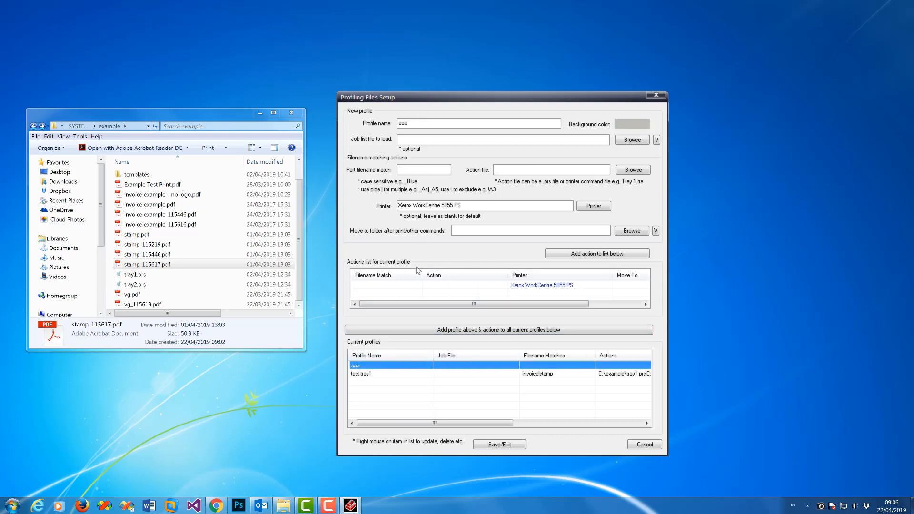
click(367, 375)
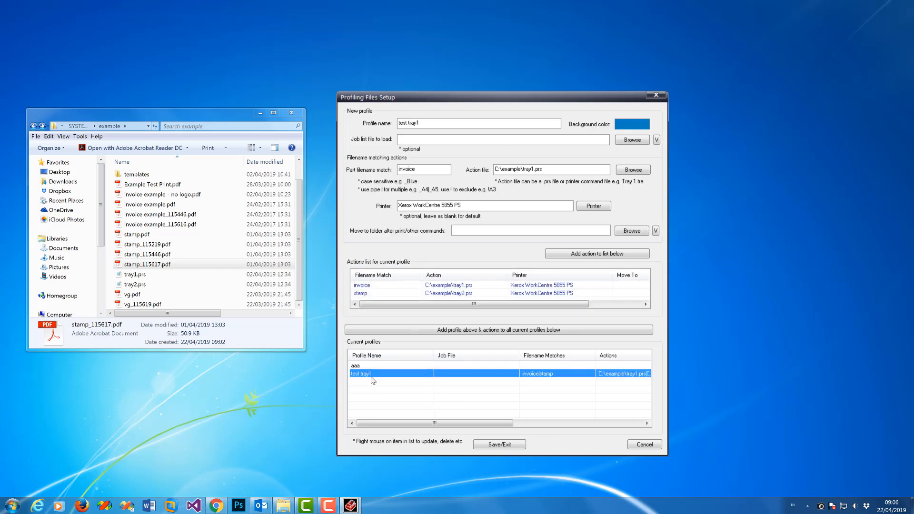
mouse_move(426, 170)
click(408, 123)
drag(409, 123, 459, 122)
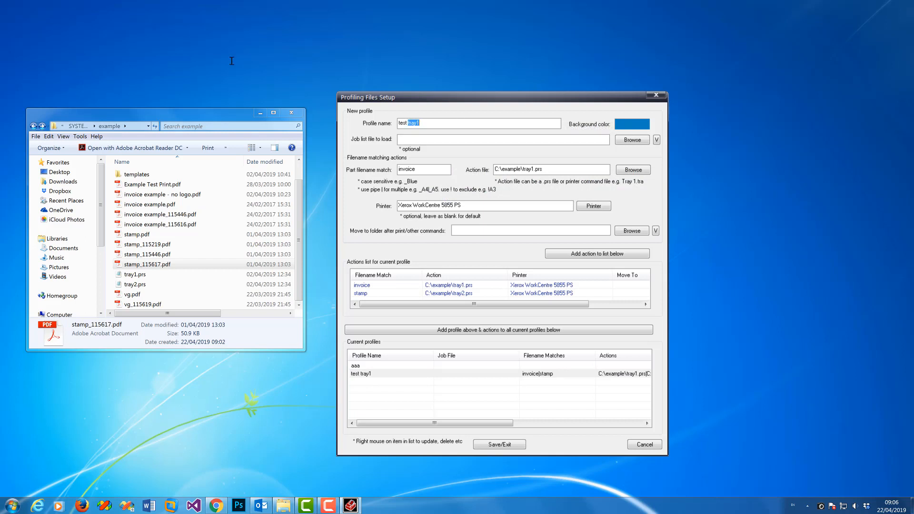
key(BackSpace)
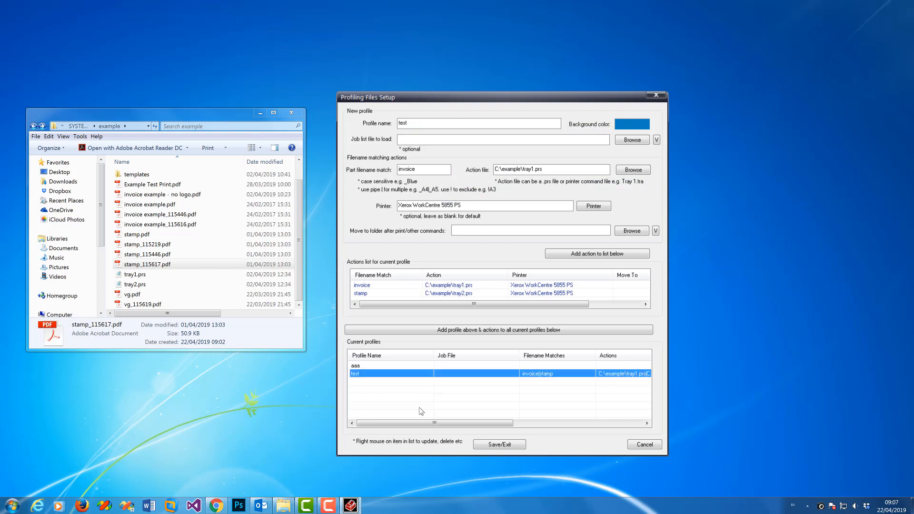
click(500, 444)
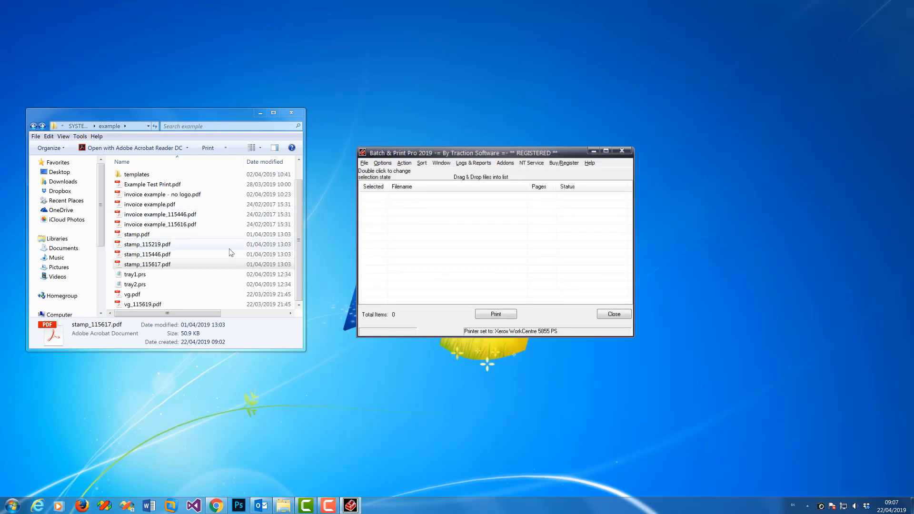
Add all the invoice example and stamp PDFs from the example folder to the batch print list
click(152, 246)
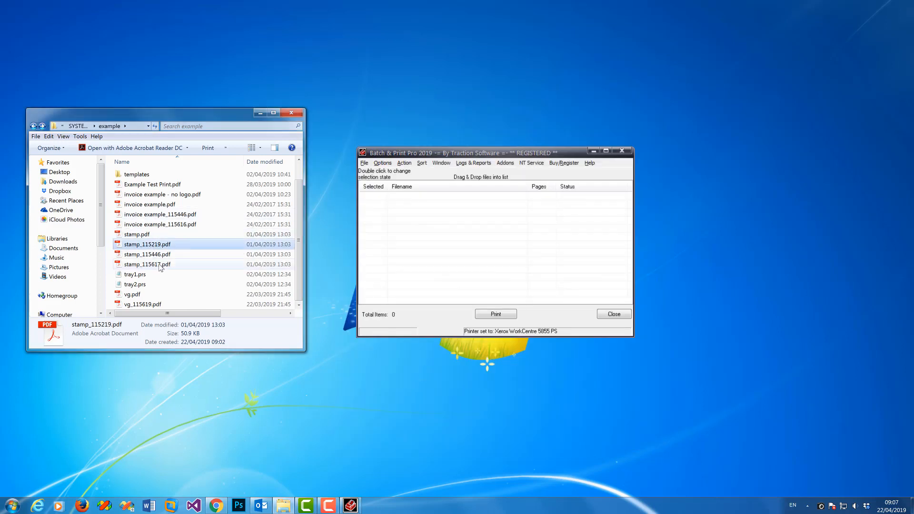
click(162, 196)
shift+click(159, 261)
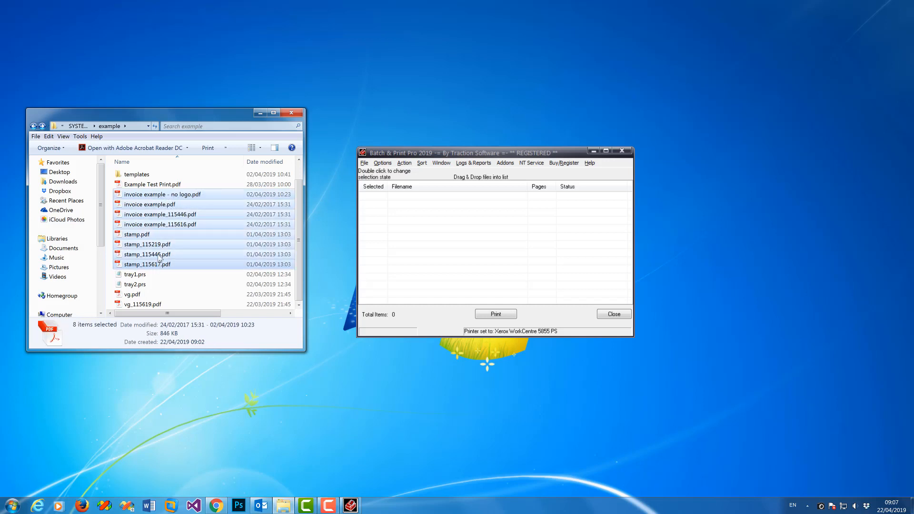
drag(431, 155, 393, 147)
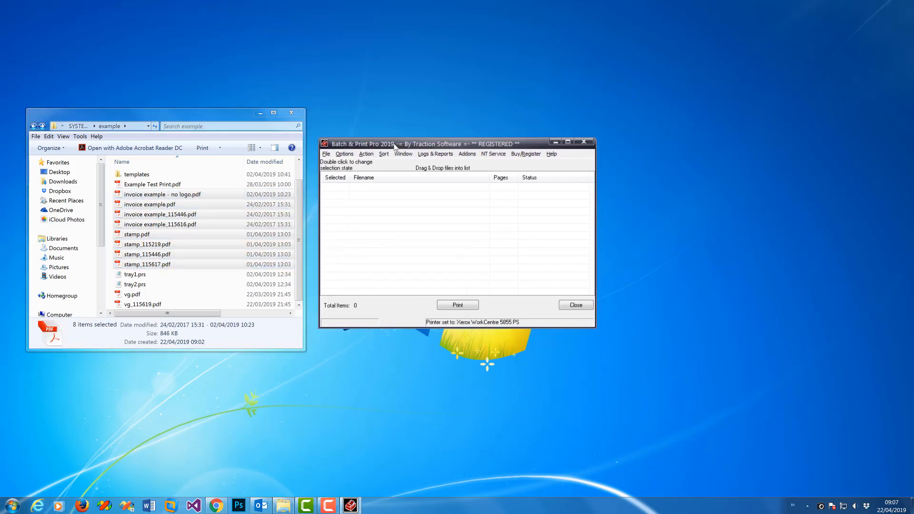
drag(157, 195, 464, 252)
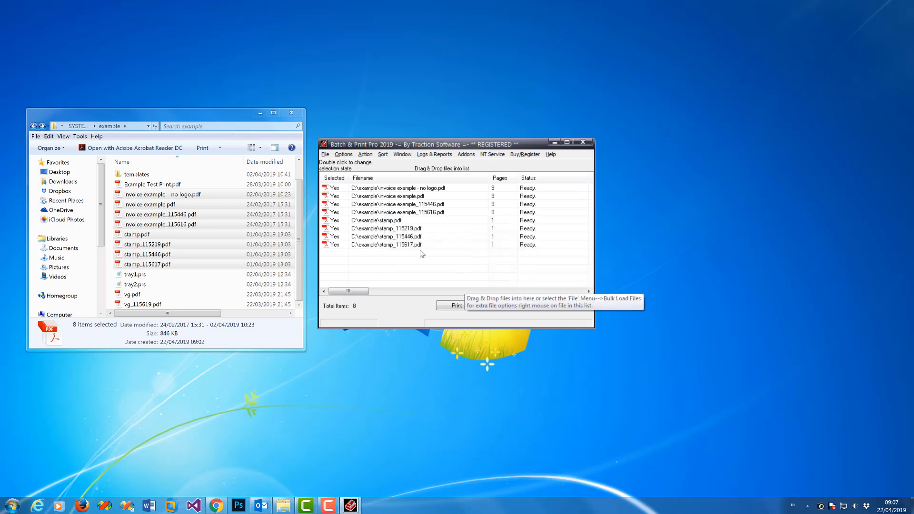
Add Example Test Print.pdf from the example folder to the batch print list
click(174, 186)
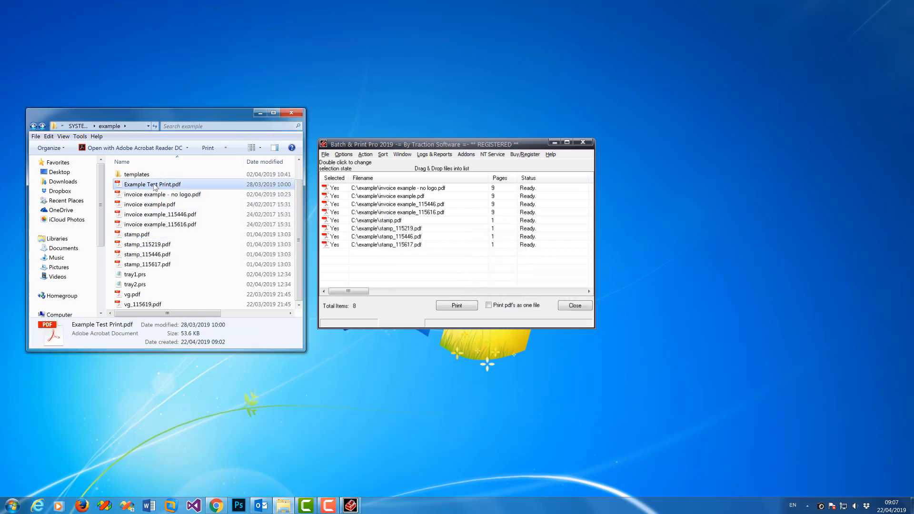
drag(153, 185, 597, 305)
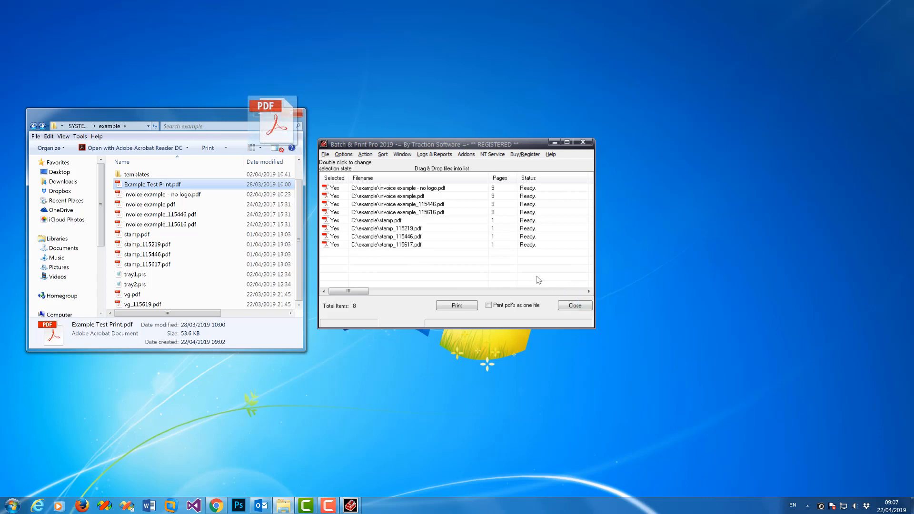
click(358, 144)
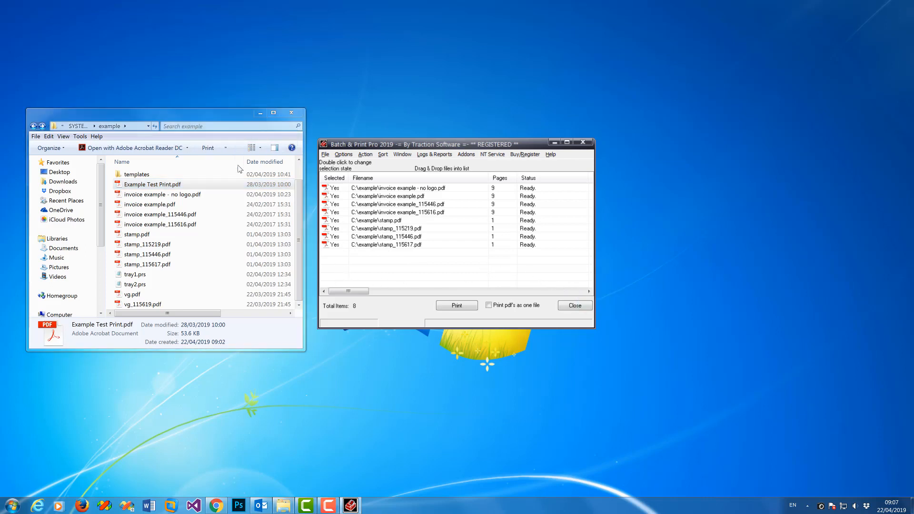
drag(156, 182, 404, 269)
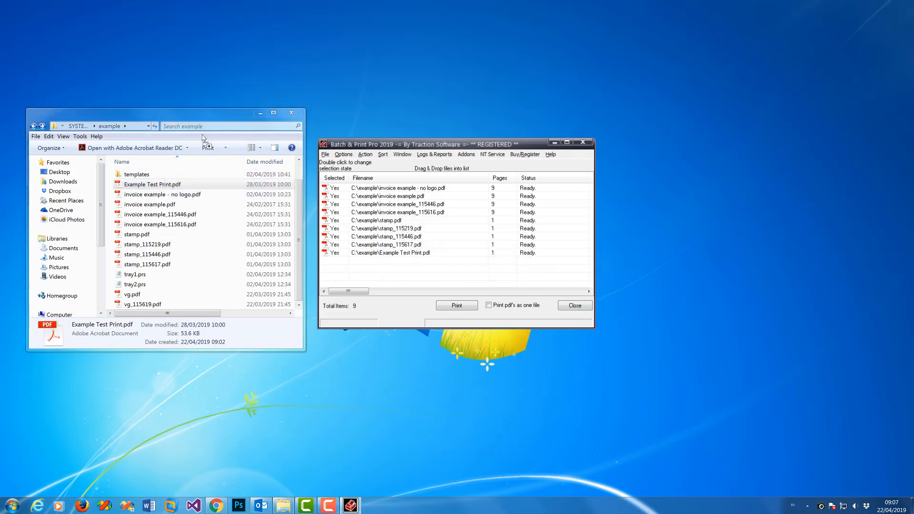
Apply the "test" profile to the print list and check the profiling assigned to each file
click(326, 156)
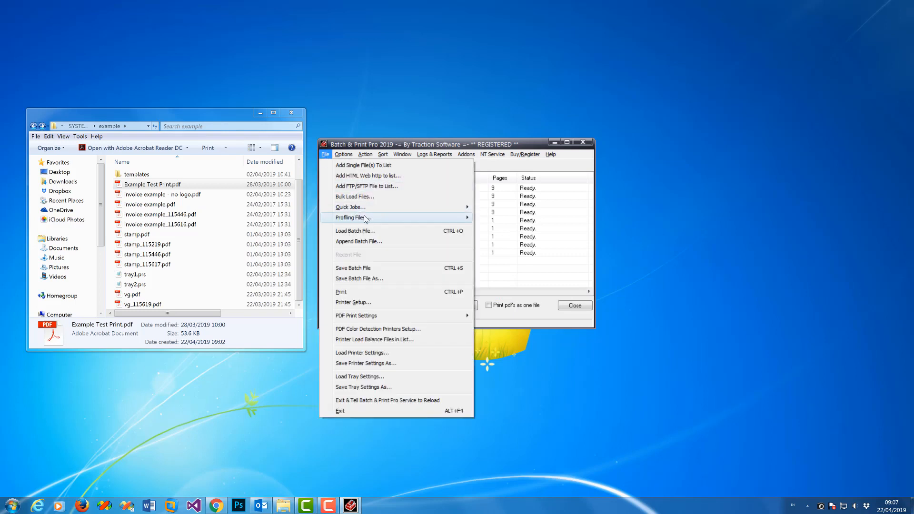
mouse_move(365, 218)
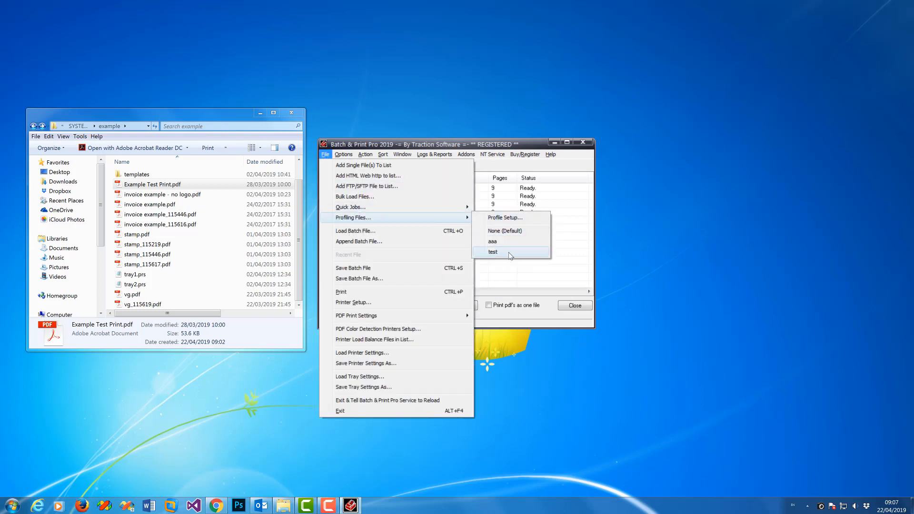
click(519, 255)
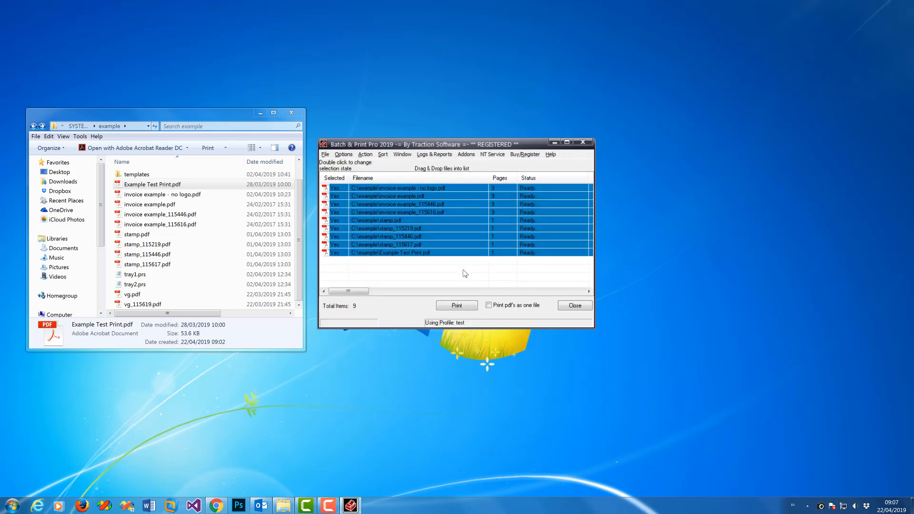
drag(350, 293, 537, 292)
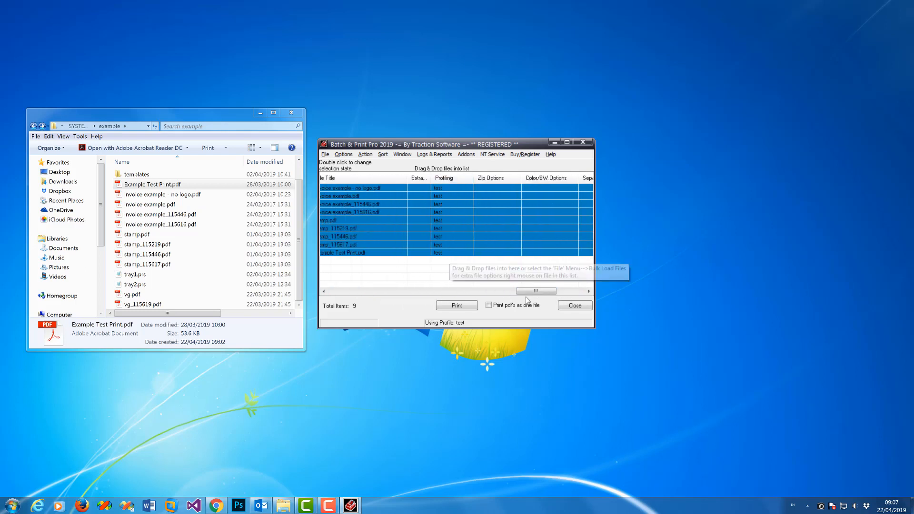
drag(535, 291, 338, 293)
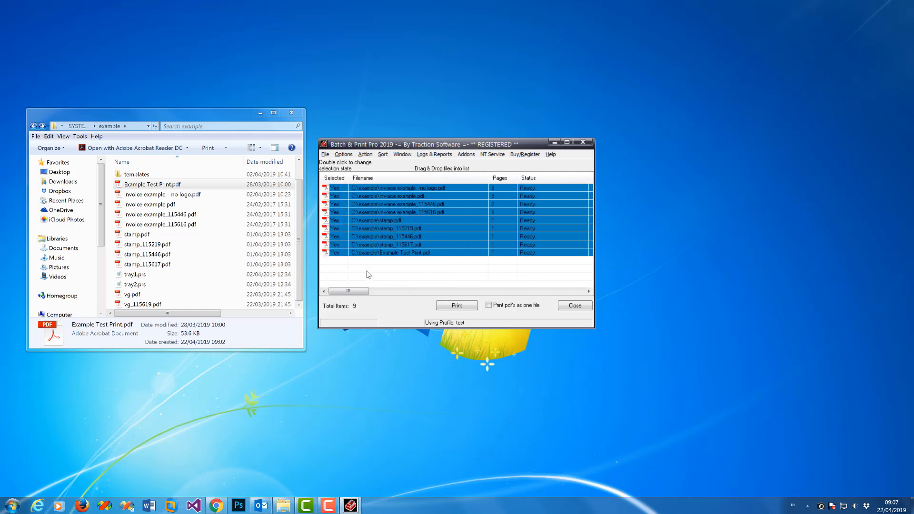
Print the batch list, open the Xerox WorkCentre 5855 PS queue and move its window clear of the print list
click(460, 306)
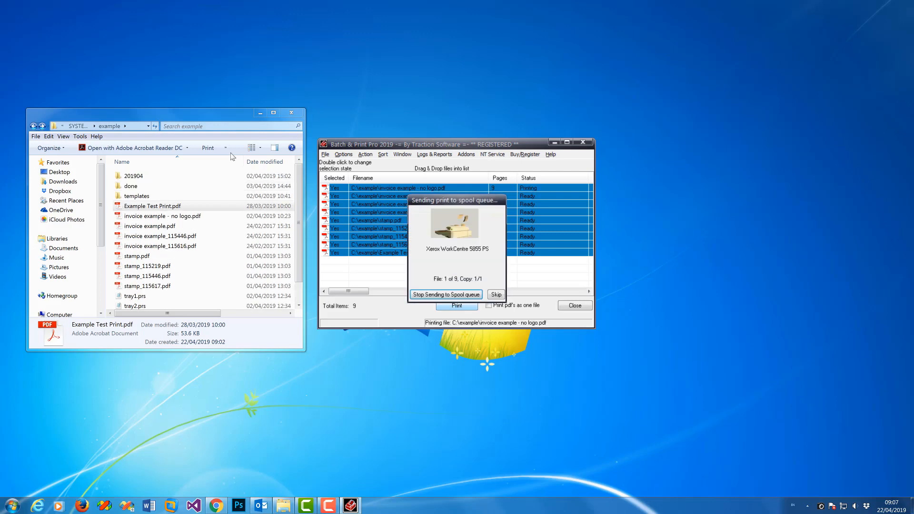
double_click(808, 507)
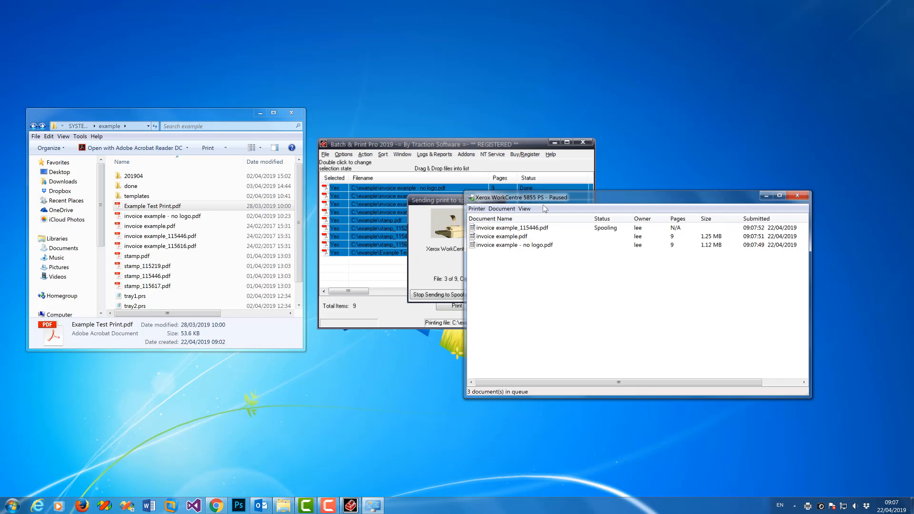
drag(548, 203, 684, 209)
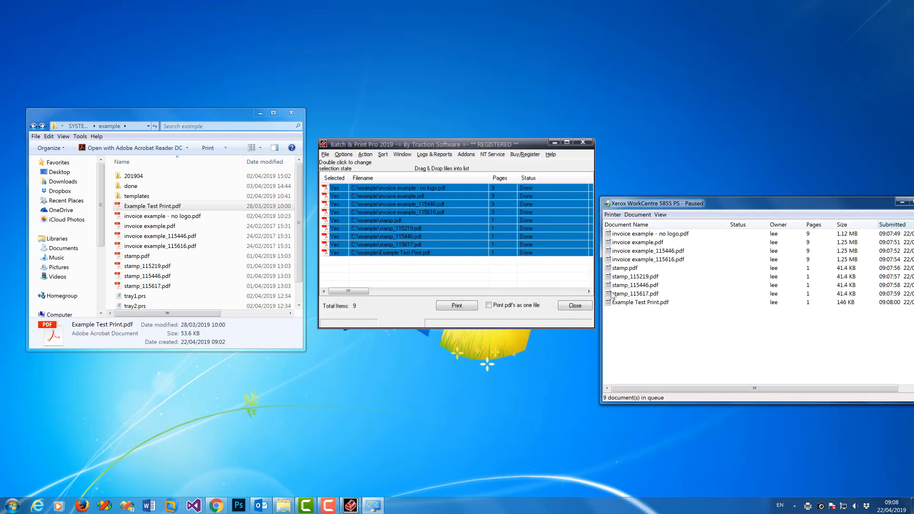
Check the paper tray in the printing options of the queued "invoice example - no logo.pdf" job
right_click(628, 235)
click(647, 266)
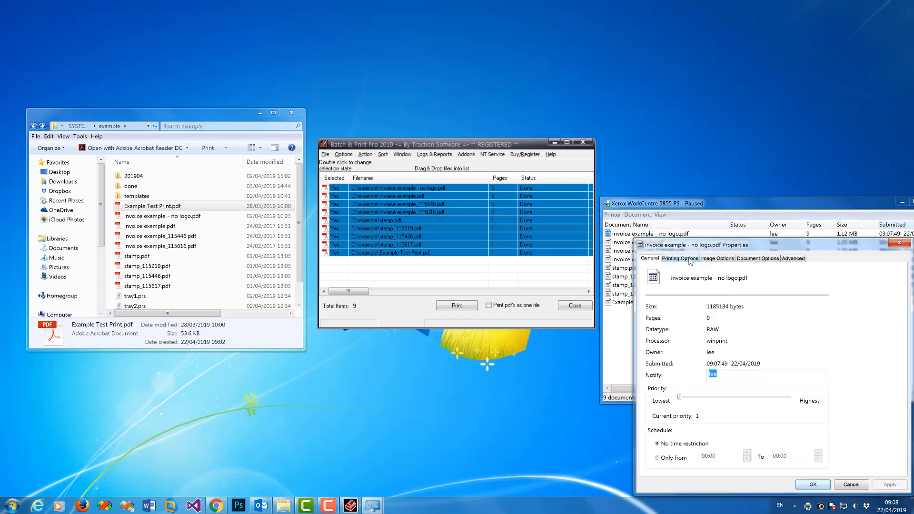
click(680, 259)
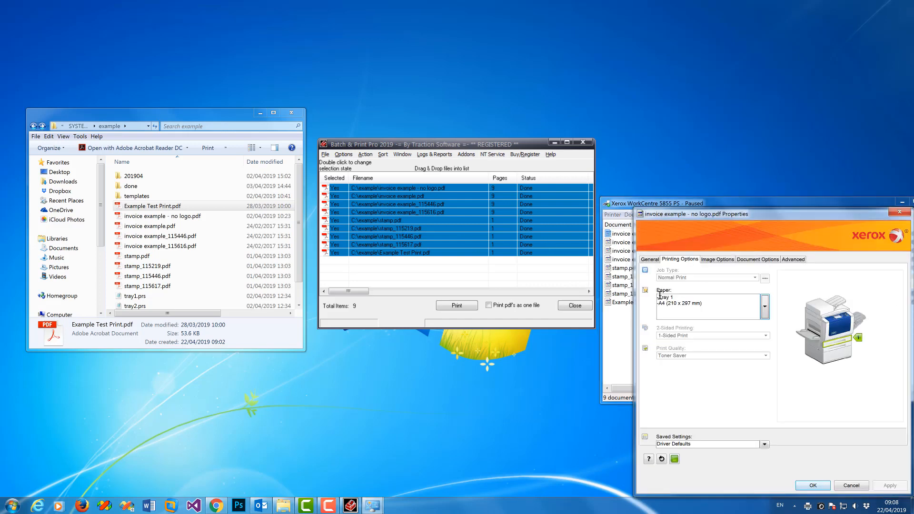
click(851, 486)
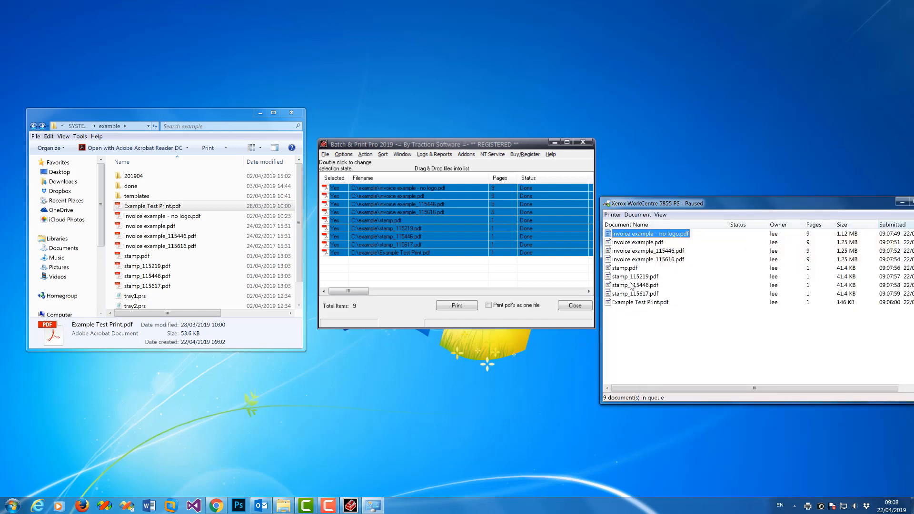
Check the paper tray in the printing options of the queued stamp.pdf job
right_click(627, 270)
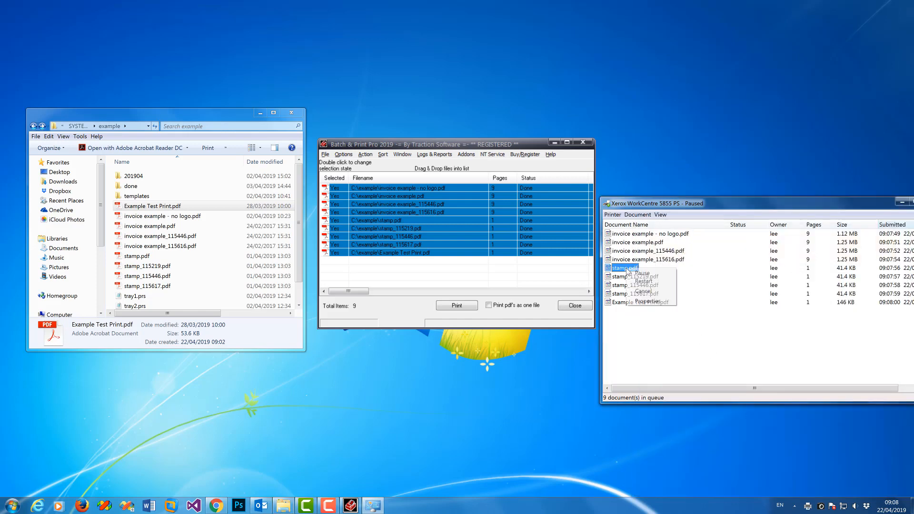
click(652, 301)
click(680, 259)
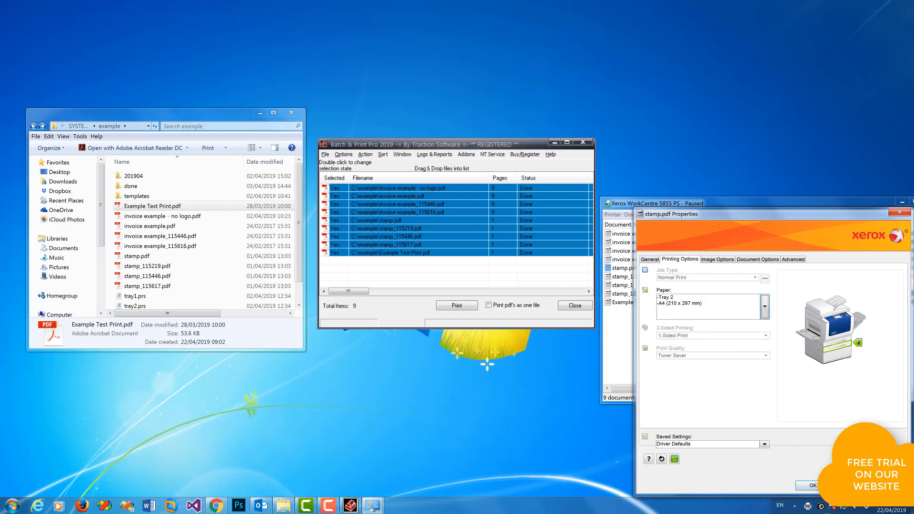
click(852, 486)
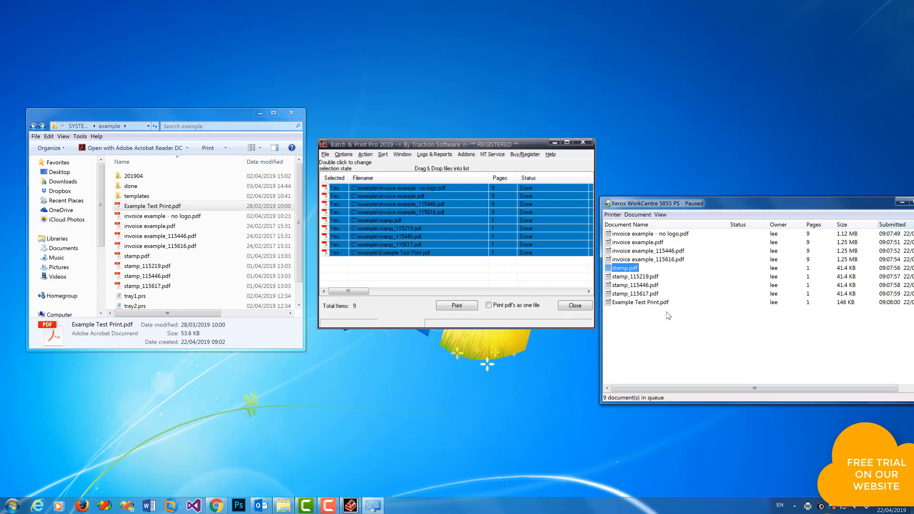
Check the paper tray in the printing options of the queued Example Test Print.pdf job
right_click(653, 302)
click(681, 336)
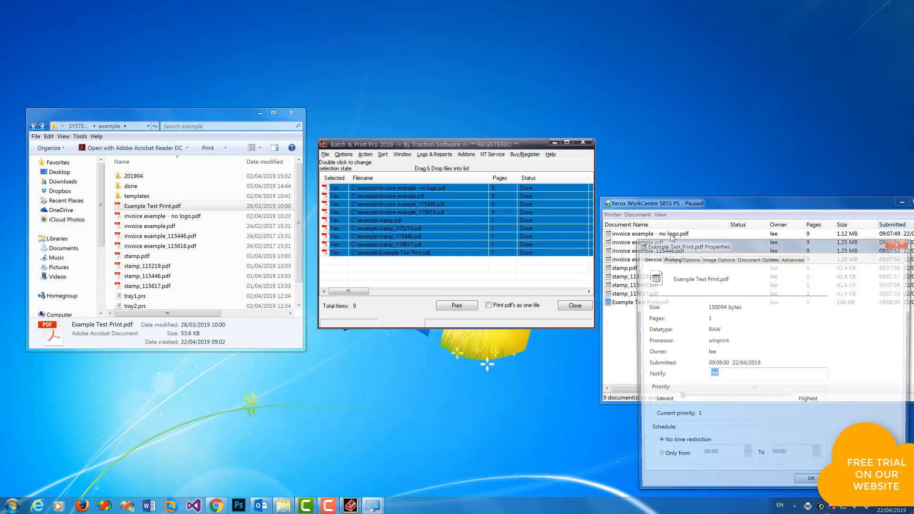
click(682, 259)
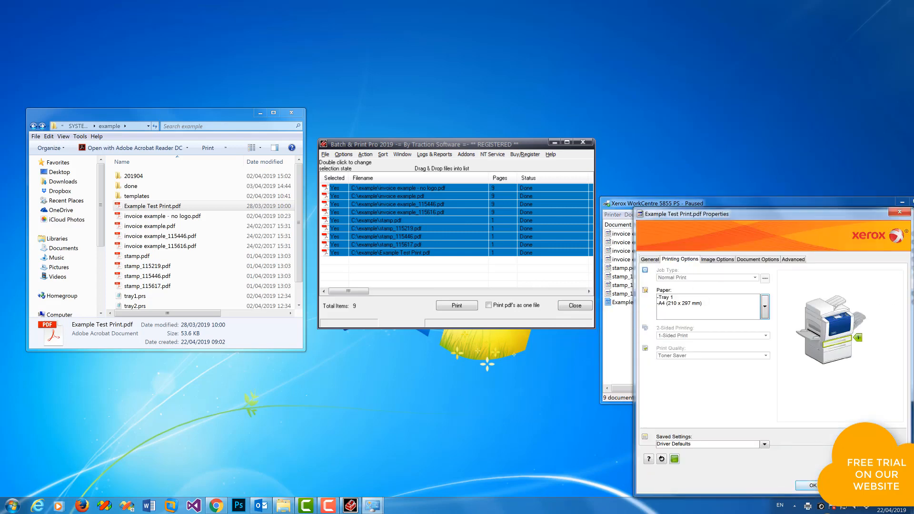
click(852, 486)
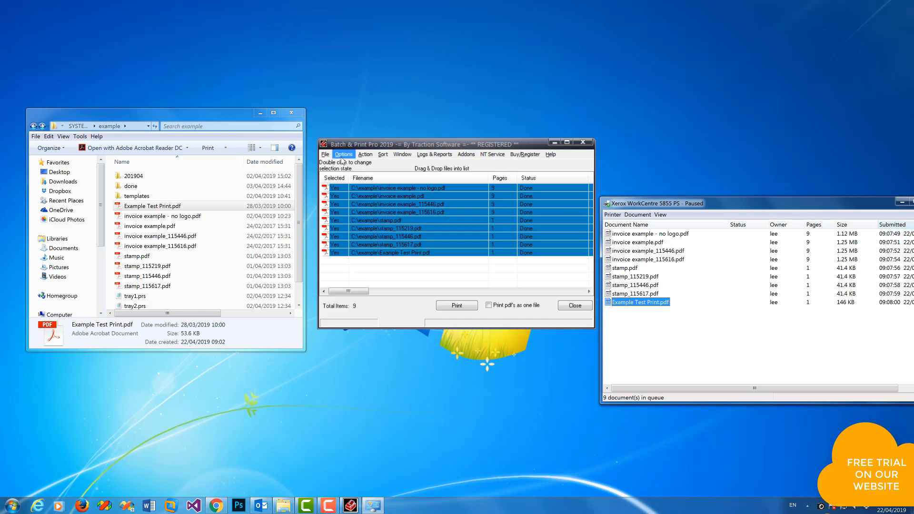
Open the directory monitor setup and set its filename profiling to the "test" profile
click(343, 156)
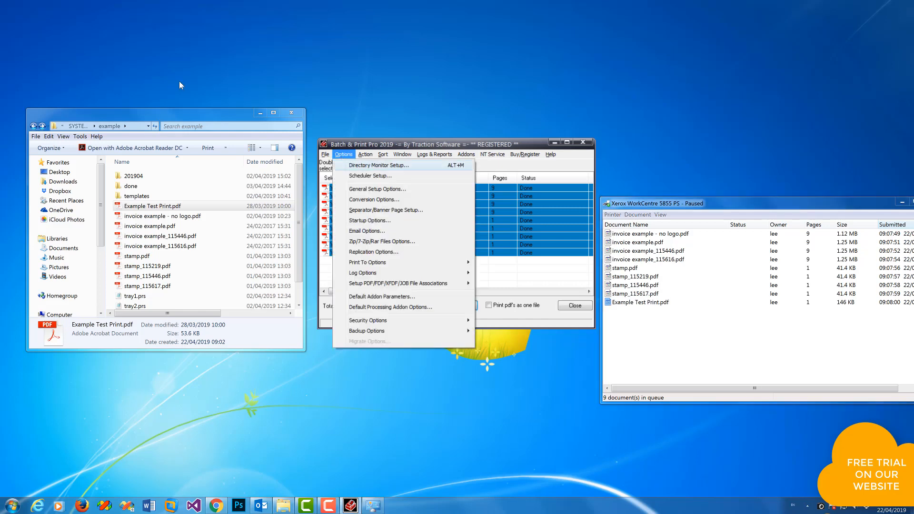
key(Return)
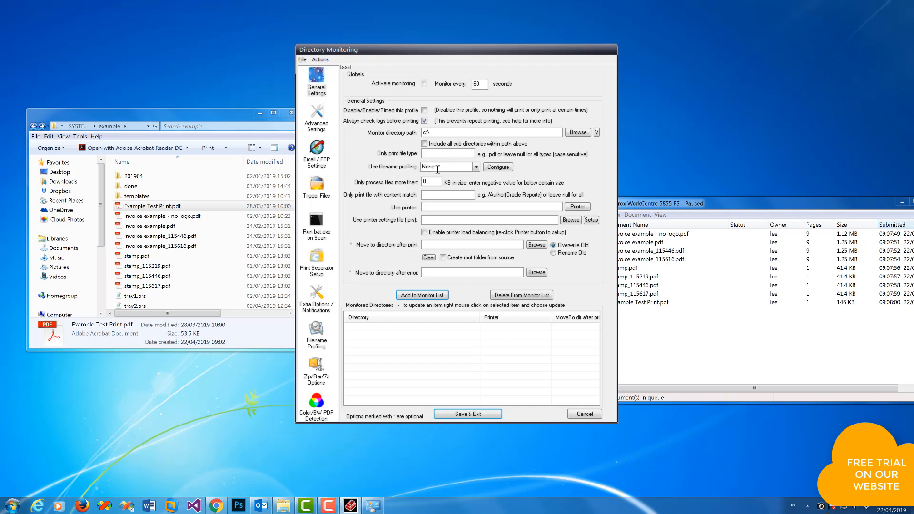
click(475, 167)
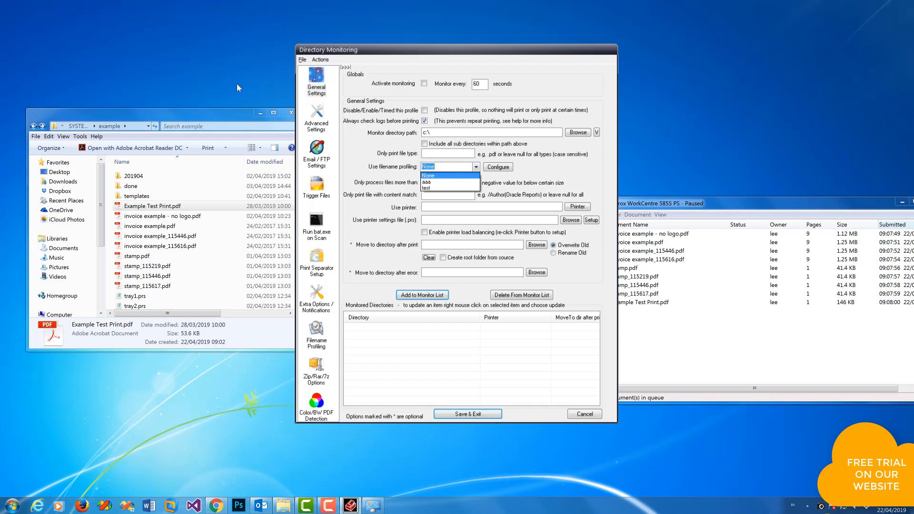
click(475, 176)
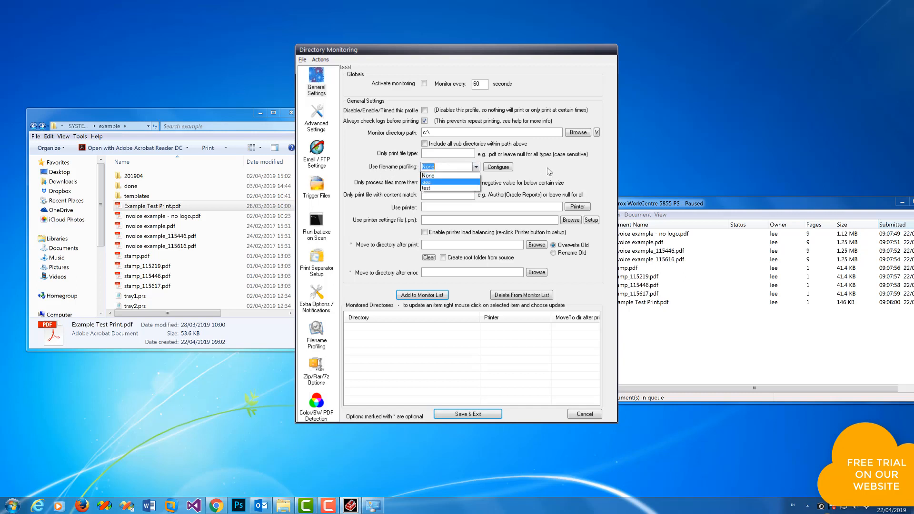
click(475, 167)
click(454, 188)
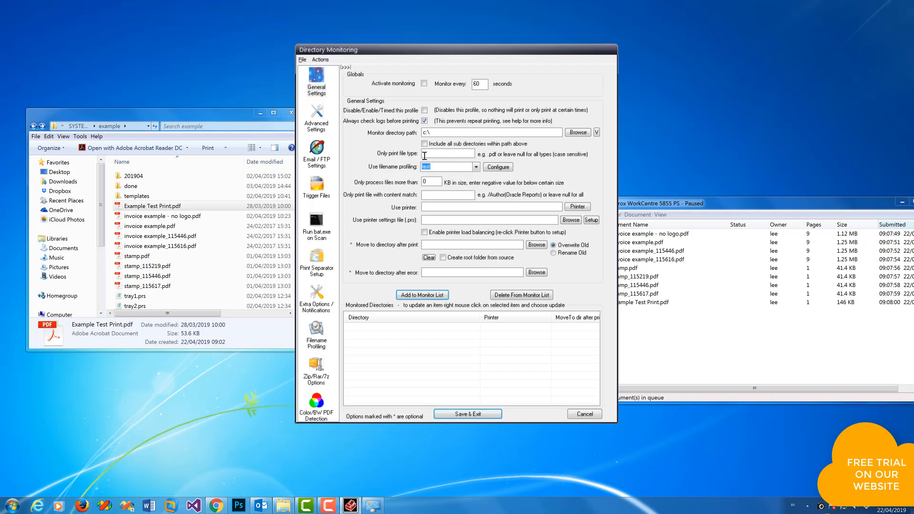
Limit directory monitoring to .pdf files and set the monitoring interval to 10 seconds
click(462, 153)
click(425, 83)
key(Tab)
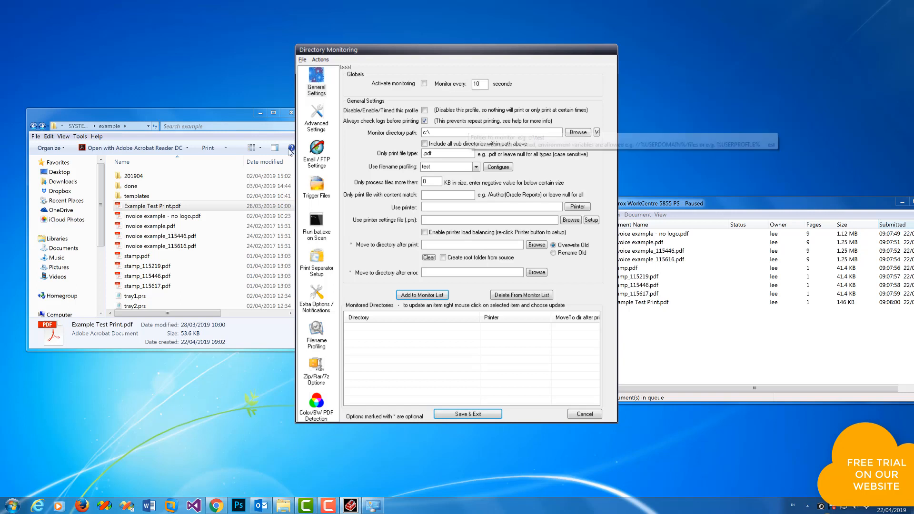
Copy the example folder's path and set it as the monitored directory, C:\example
click(136, 126)
key(ctrl+c)
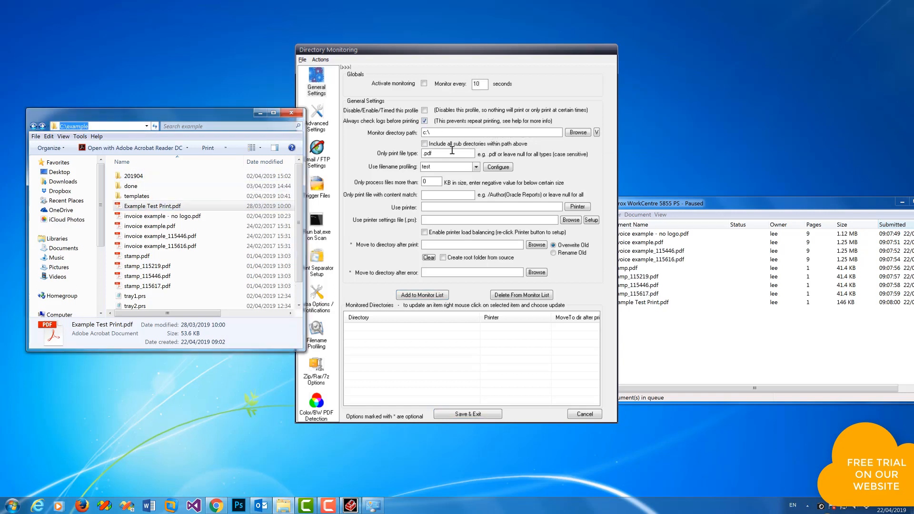
triple_click(437, 132)
key(ctrl+v)
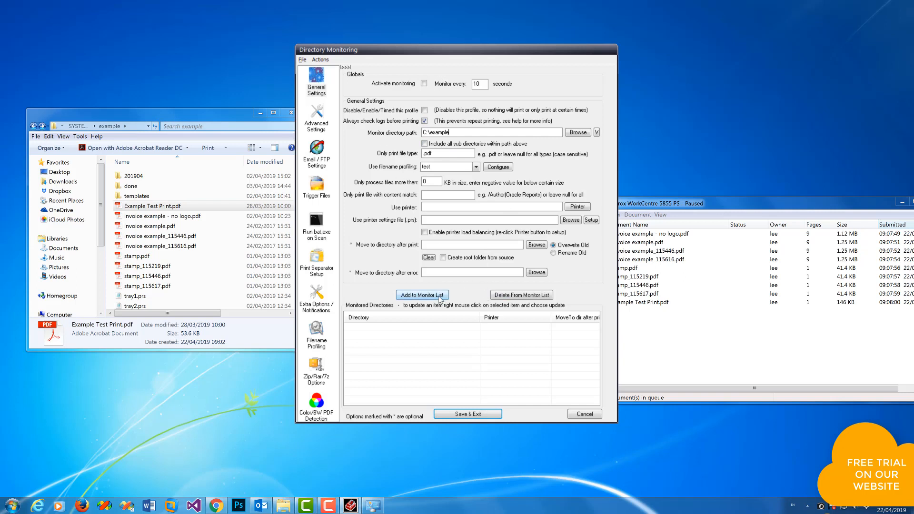
Choose the Xerox WorkCentre 5855 PS as the printer and add C:\example to the monitor list without a move-to directory
click(422, 295)
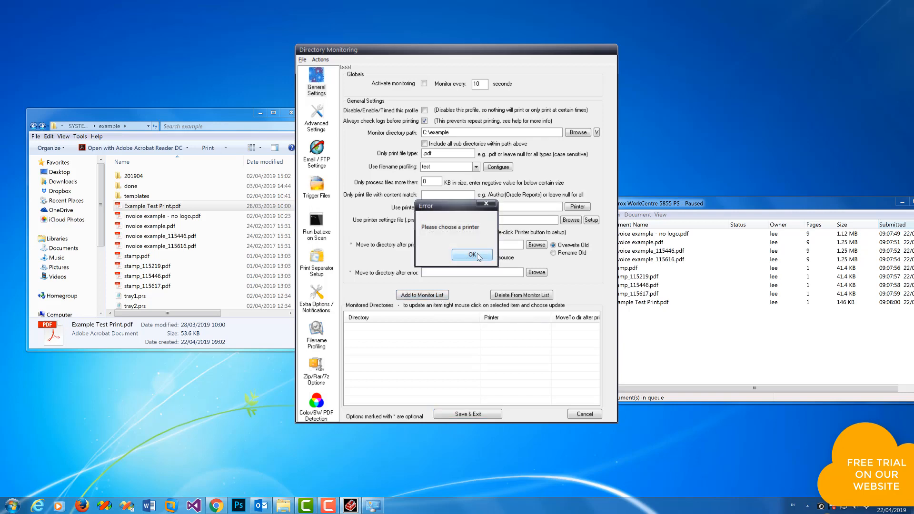
click(476, 254)
click(577, 207)
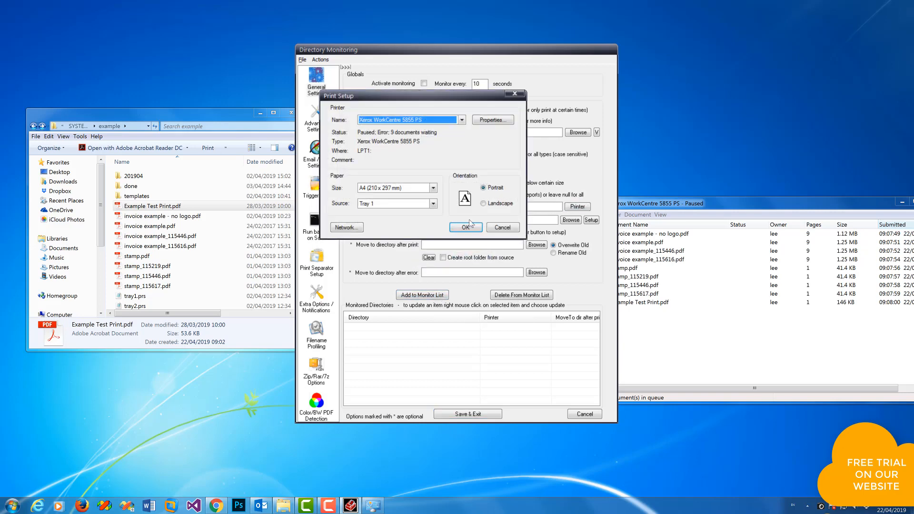
key(Return)
click(437, 300)
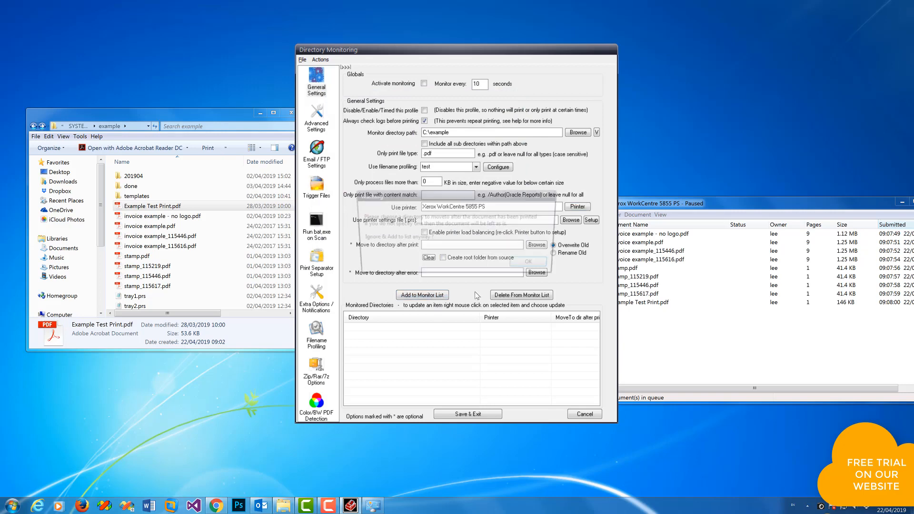
click(535, 265)
Cancel all the documents waiting in the Xerox WorkCentre 5855 PS print queue
click(657, 303)
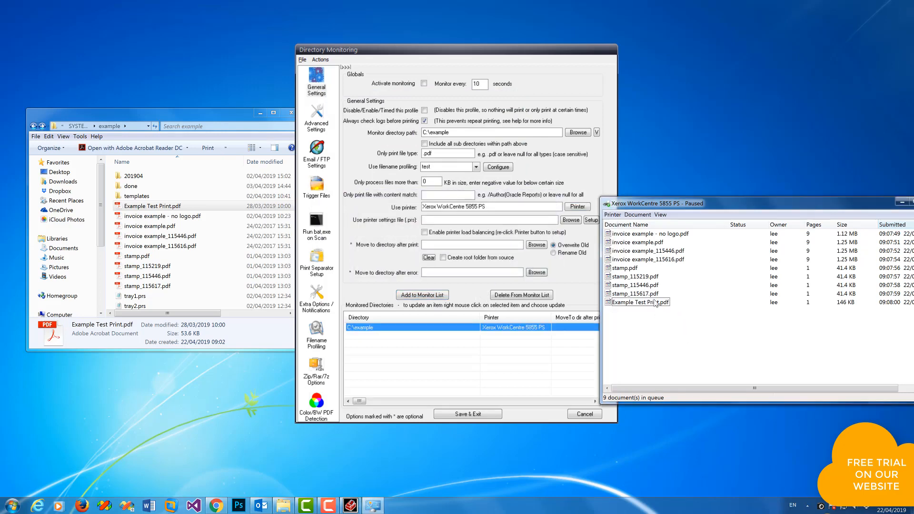
key(ctrl+a)
key(Delete)
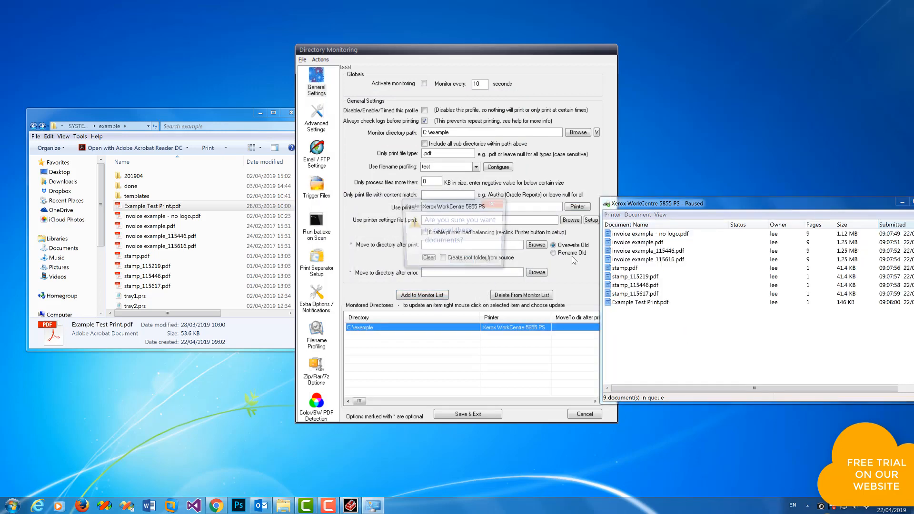
click(462, 263)
Activate directory monitoring, then save and close the directory monitor setup
click(424, 84)
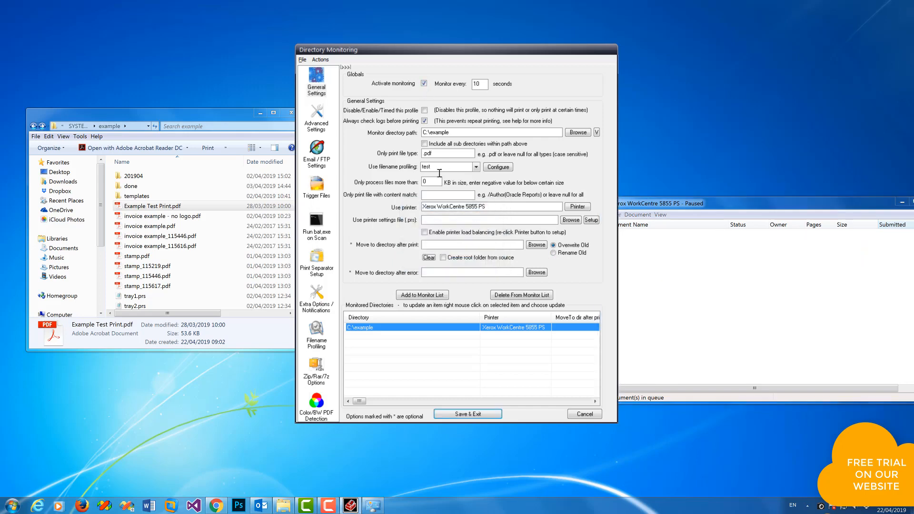
click(483, 415)
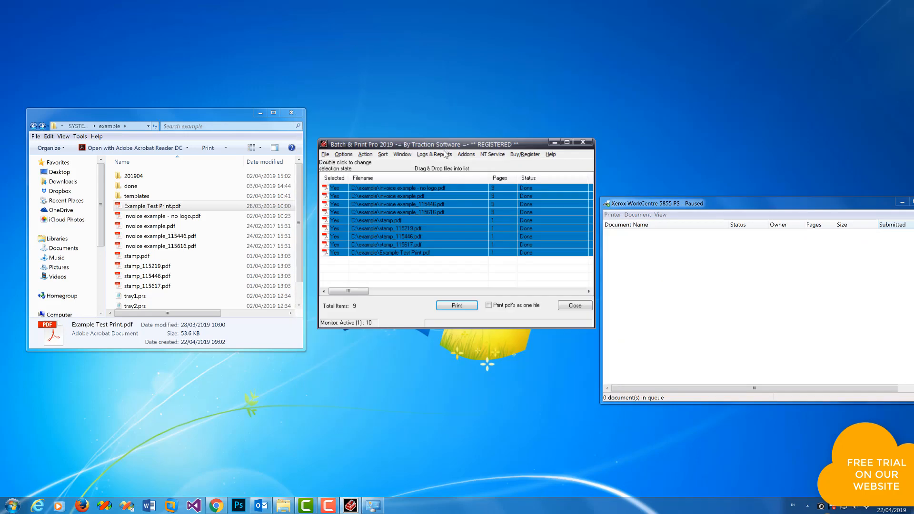
Clear all files with status Done from the print list and clear the print log
click(366, 154)
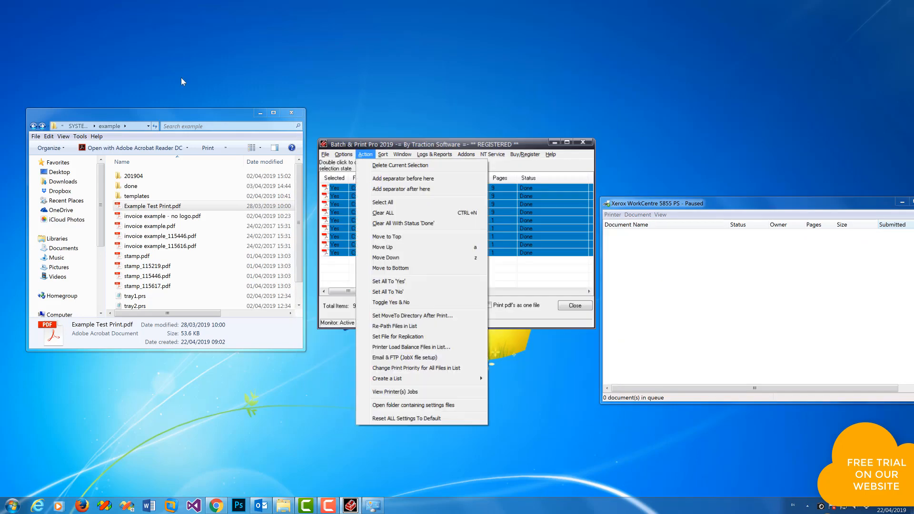
click(402, 224)
click(441, 154)
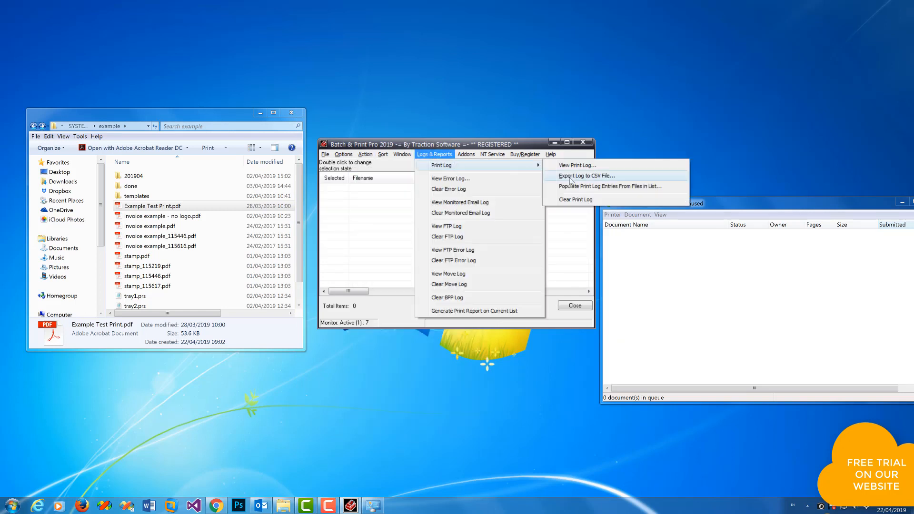
click(593, 202)
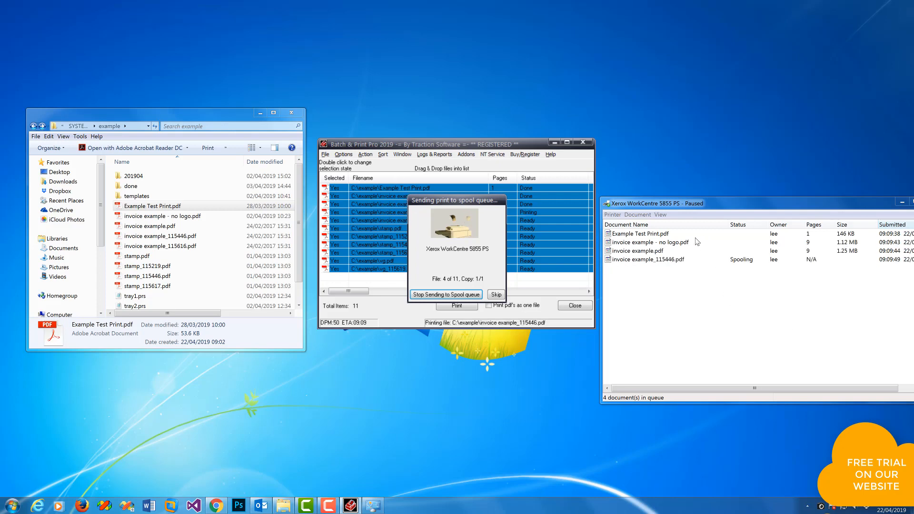
Check the paper tray of the "invoice example - no logo.pdf" job queued by directory monitoring
right_click(643, 243)
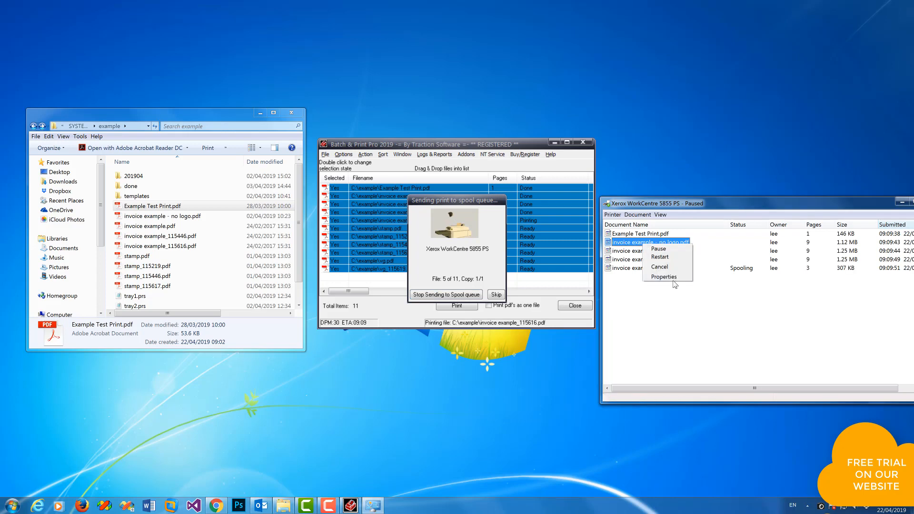
click(664, 277)
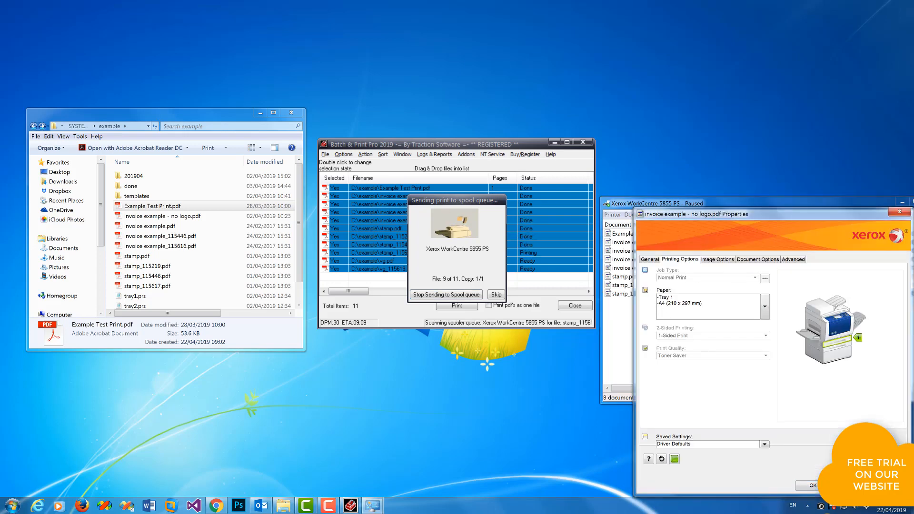
click(852, 486)
Check the paper tray of the stamp_115219.pdf job queued by directory monitoring, then close its properties
right_click(638, 285)
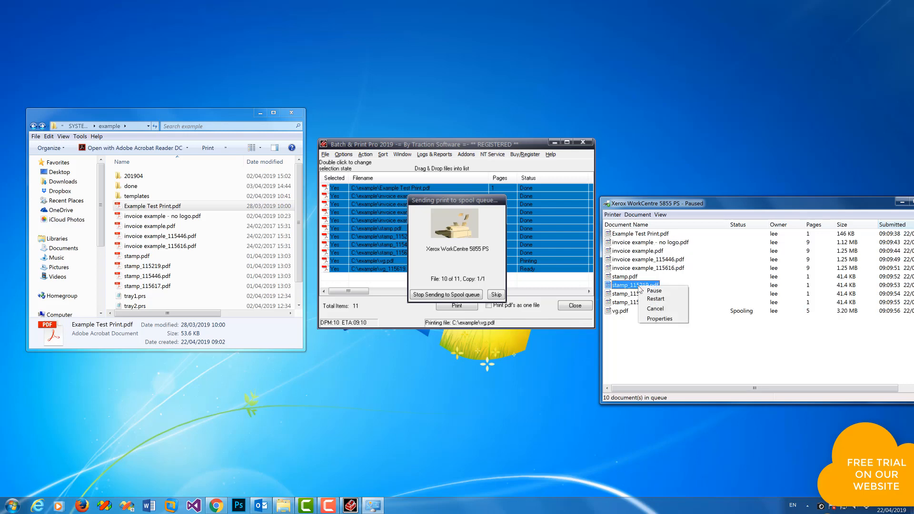
click(675, 320)
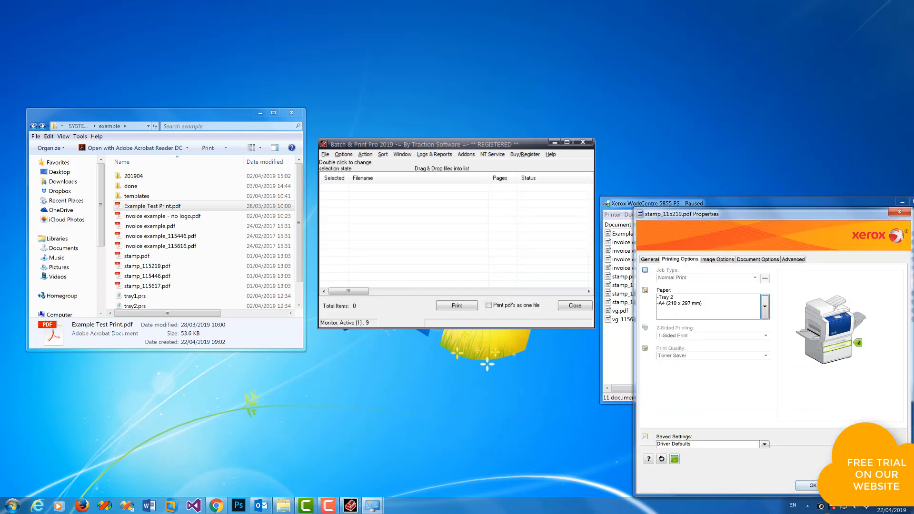
click(813, 486)
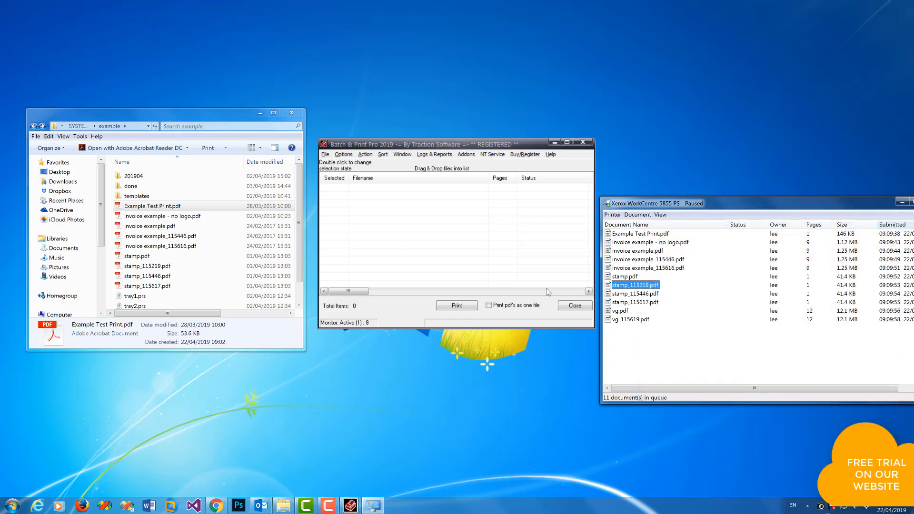